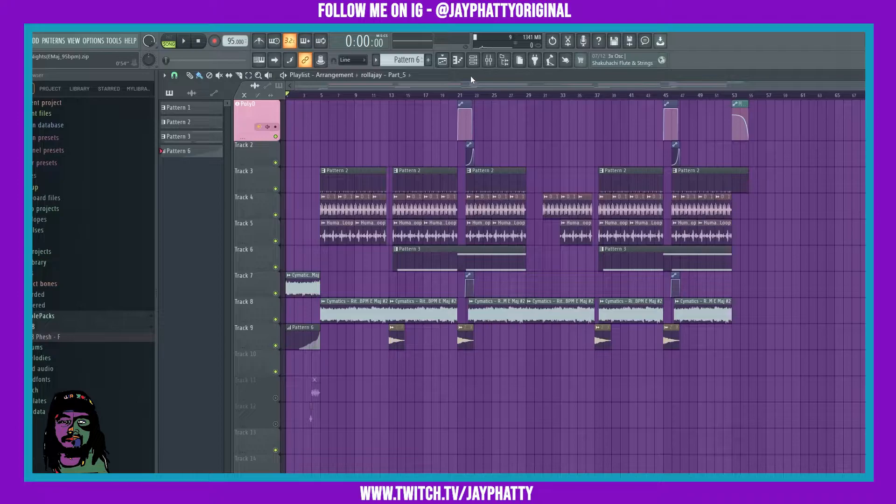
- Switch to the browser and read the fade, tension and gain controls on the manual page linked from the FL Studio Beta 3 post
key(alt+Tab)
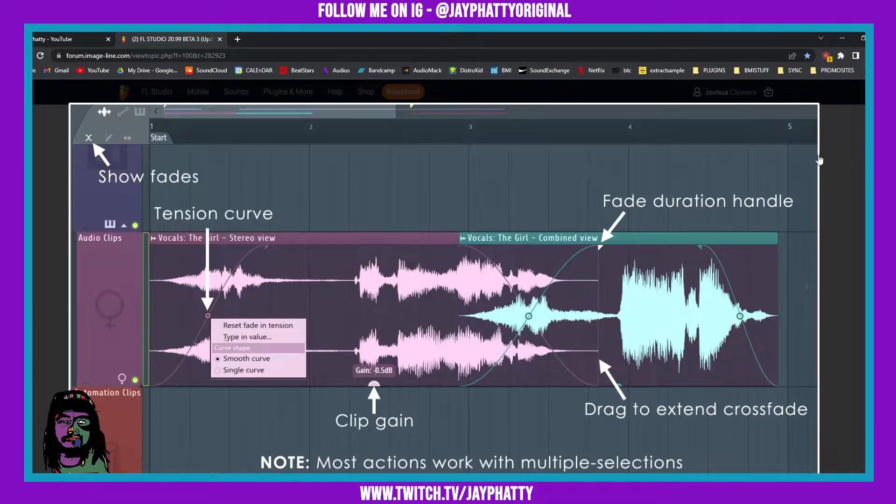
click(828, 202)
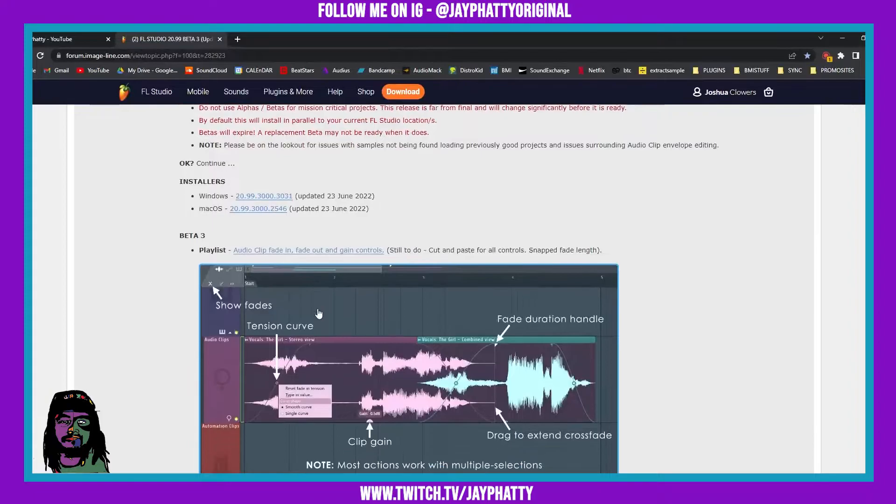
scroll(308, 290, down, 1)
click(283, 204)
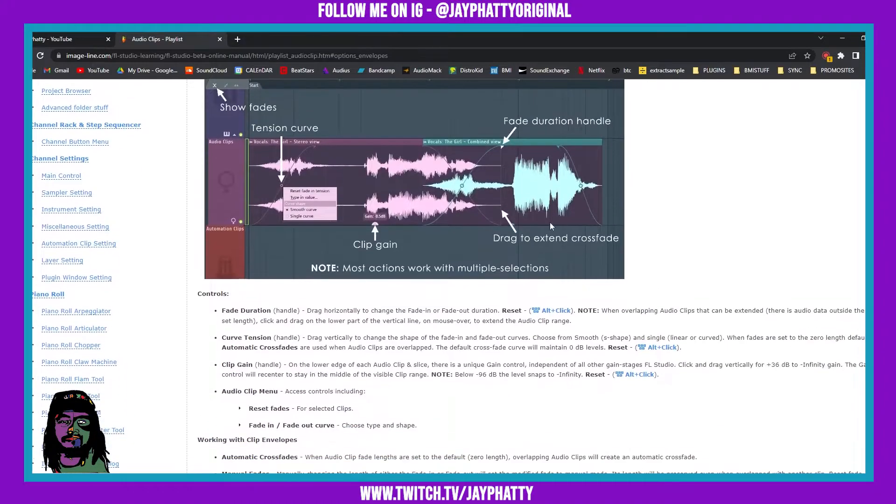
scroll(358, 264, up, 2)
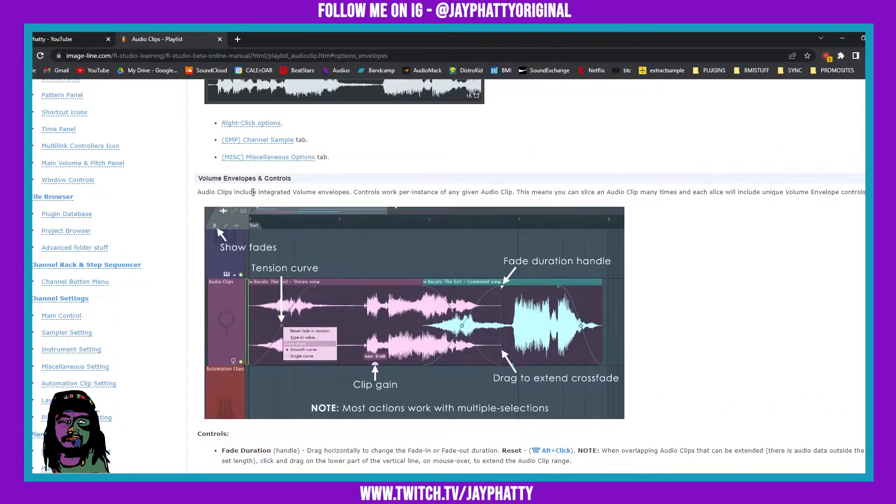
scroll(253, 193, down, 3)
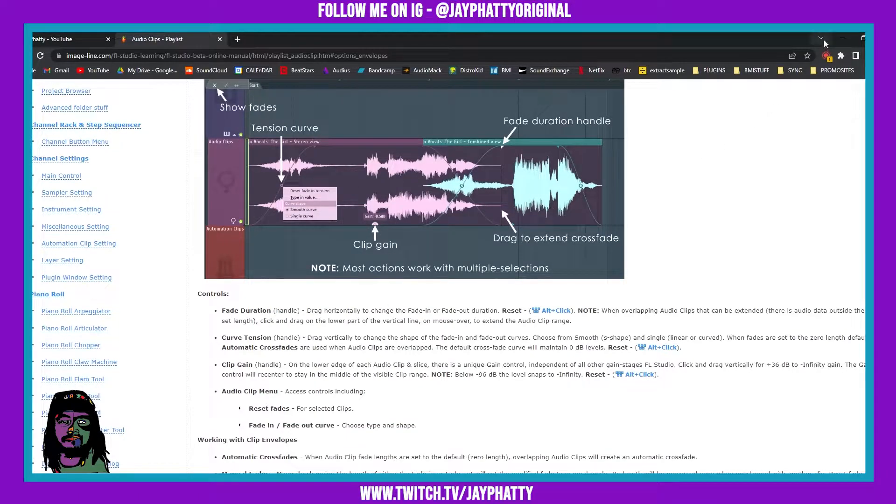
- Back in FL Studio, add a fade-in about 0.85 bar long to the Cymatics - Ritual #2 clip starting at bar 5 on Track 8
click(844, 36)
scroll(340, 97, up, 3)
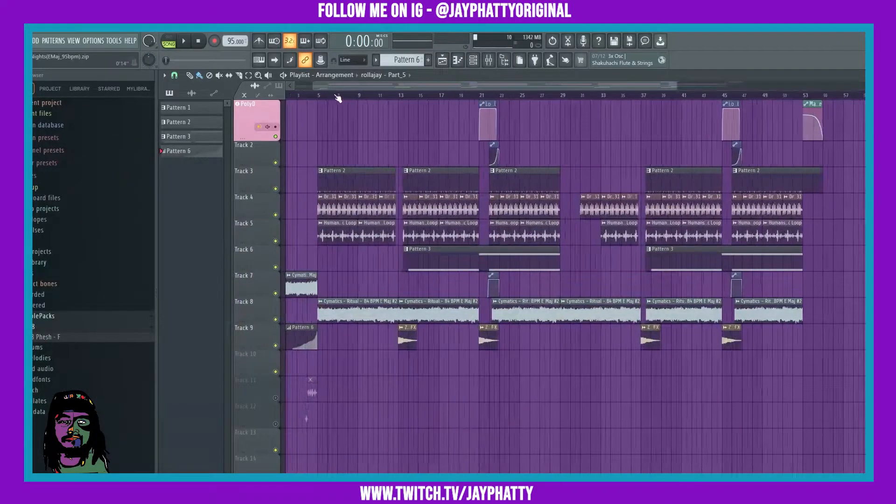
drag(340, 86, 282, 81)
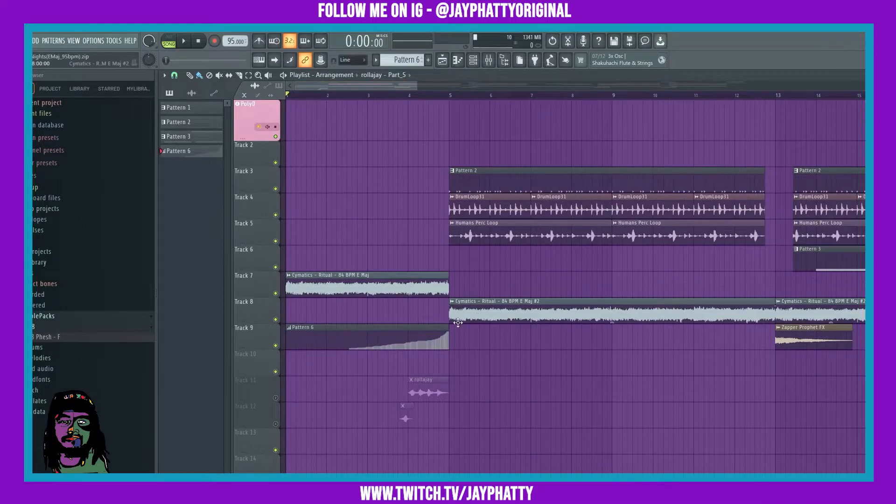
drag(452, 309, 435, 337)
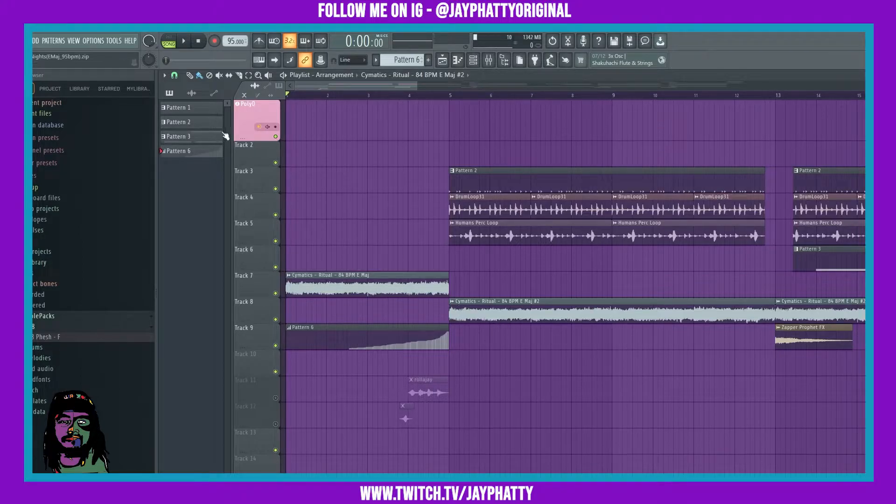
scroll(459, 306, up, 4)
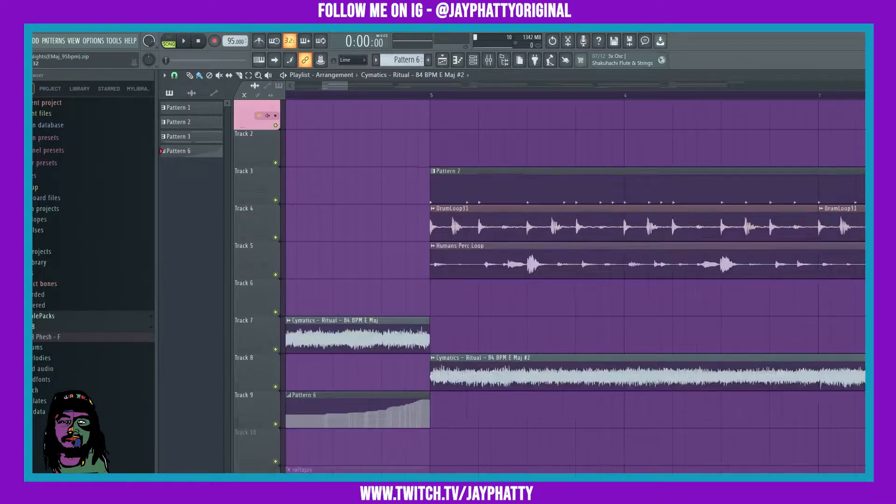
scroll(662, 292, up, 6)
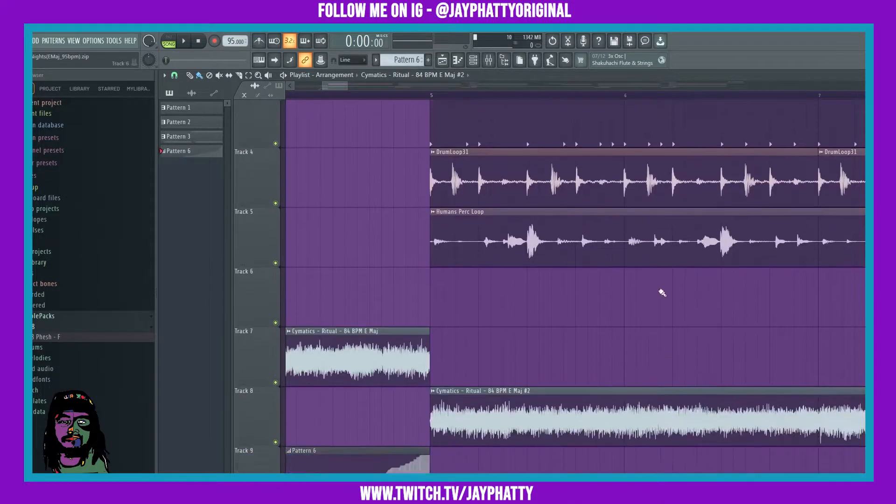
drag(432, 294, 596, 296)
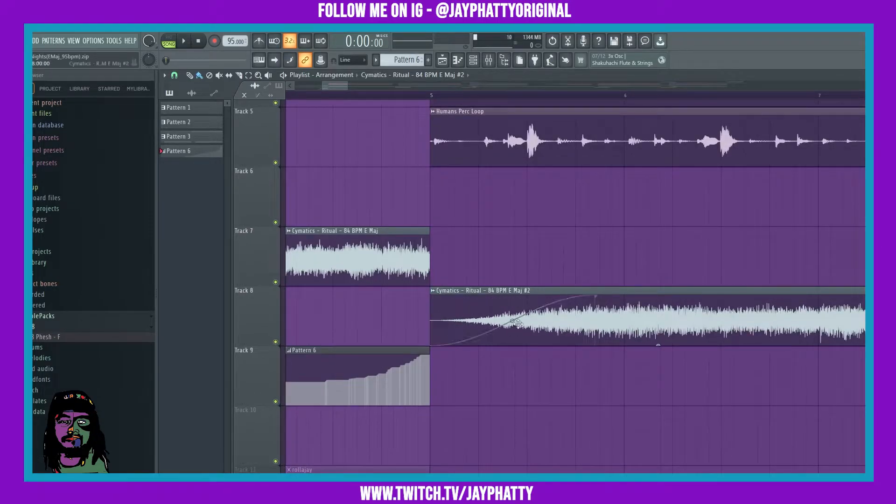
- Change the Track 8 clip's fade-in to a Single curve and adjust its tension so it bulges upward
mouse_move(517, 323)
mouse_down()
mouse_move(516, 315)
mouse_move(511, 336)
mouse_move(512, 320)
mouse_up()
right_click(515, 325)
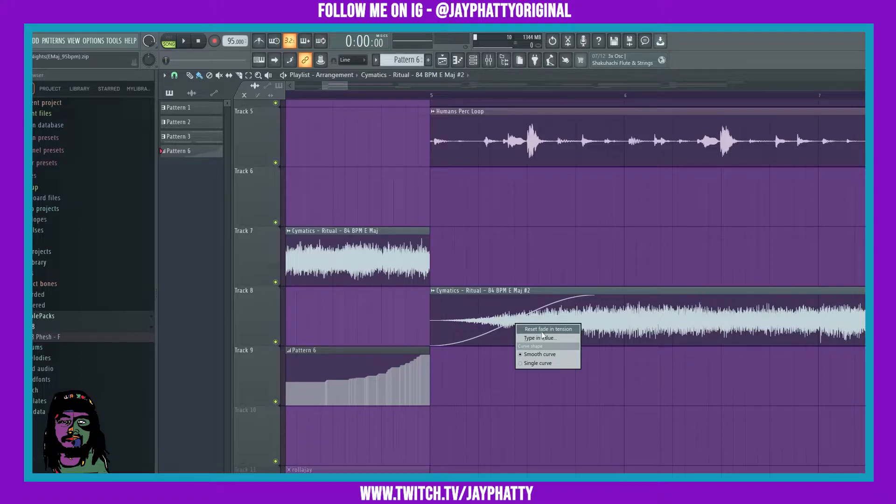
click(541, 363)
mouse_move(512, 299)
mouse_down()
mouse_move(511, 335)
mouse_move(512, 305)
mouse_up()
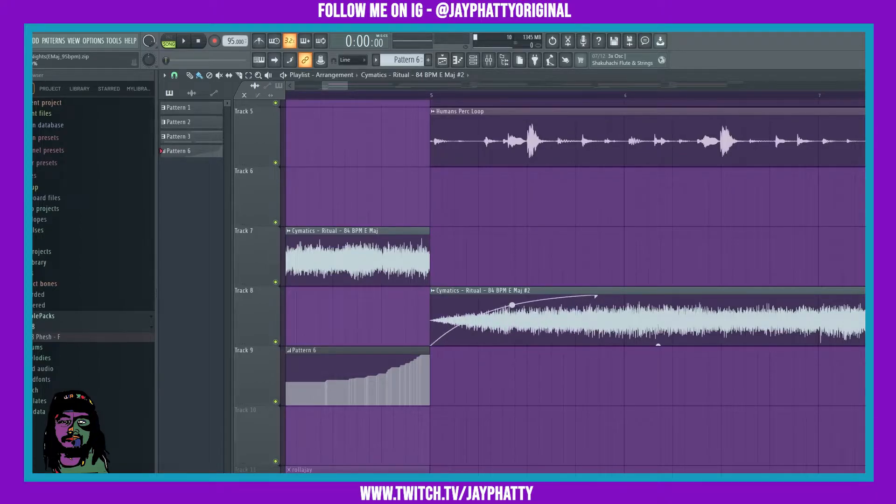
- Return the Track 8 clip's fade-in to a Smooth curve and bring its tension back to the middle
right_click(518, 323)
key(ctrl+z)
right_click(512, 305)
click(536, 342)
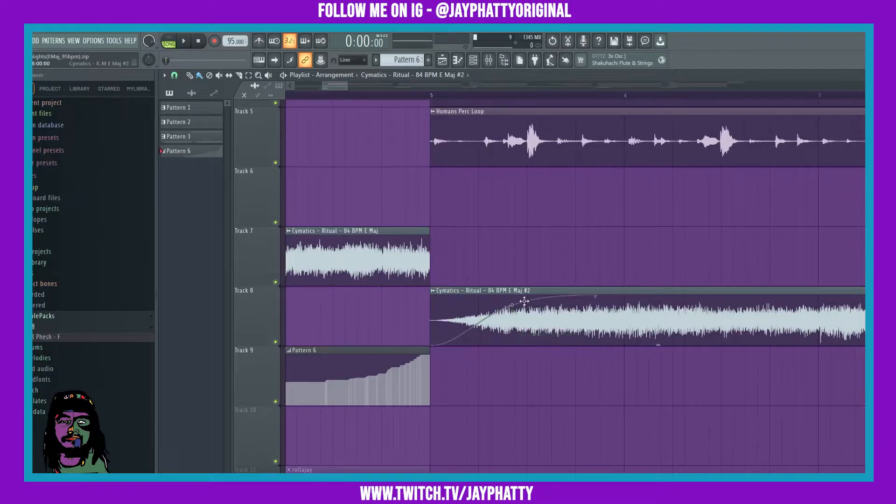
drag(512, 305, 511, 320)
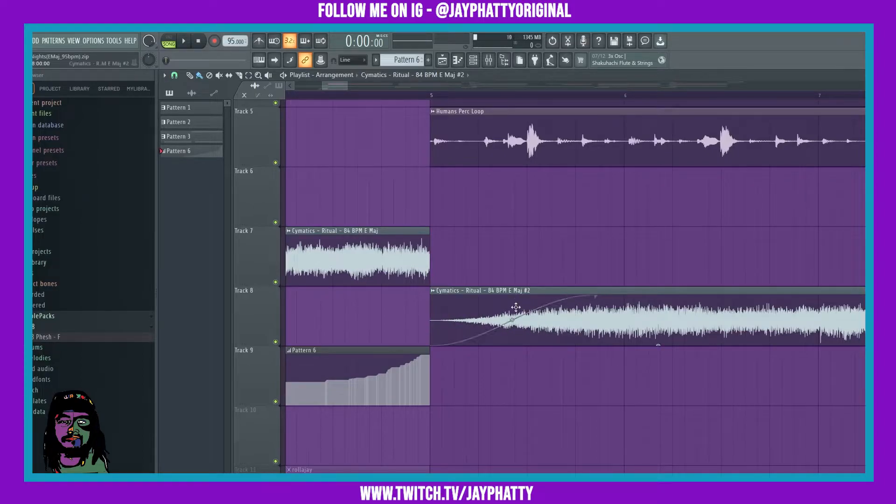
- Raise the Track 8 clip's gain to 36.0 dB and restore it to the default level
drag(660, 345, 658, 280)
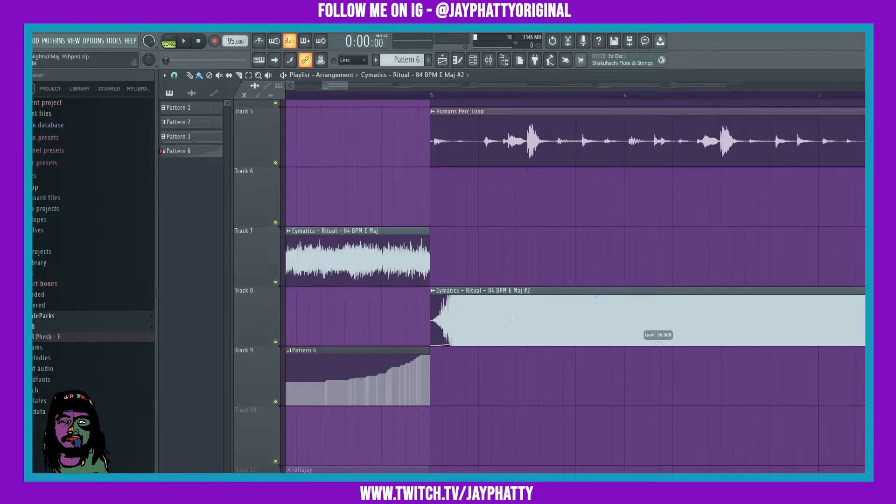
mouse_move(658, 345)
mouse_down()
mouse_move(658, 364)
mouse_move(658, 344)
mouse_up()
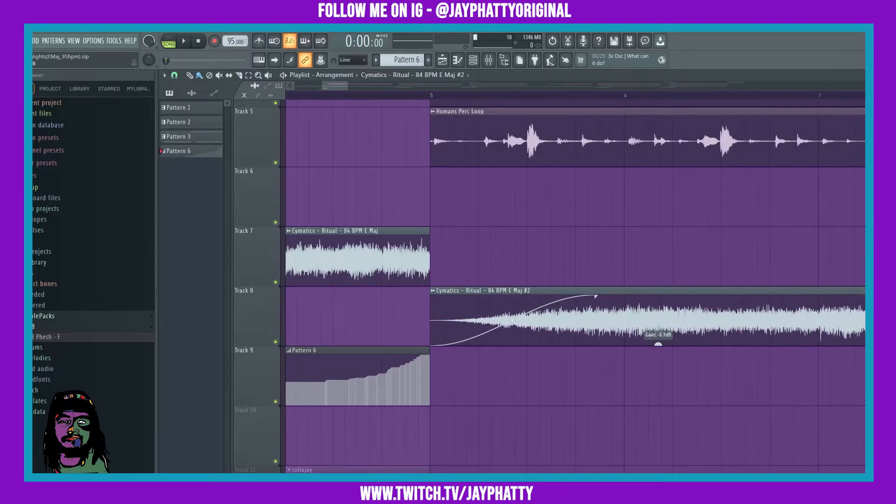
right_click(658, 345)
click(672, 352)
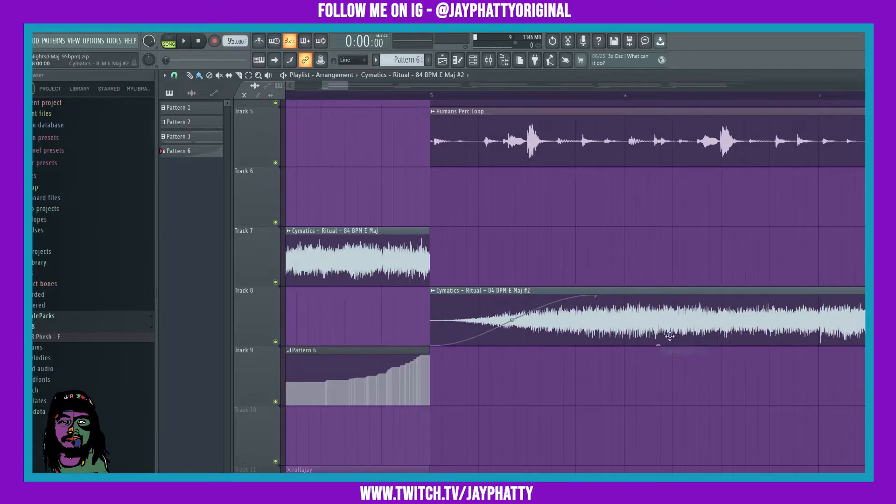
- Copy two of the Cymatics - Ritual #2 clips from Track 8 onto Track 13, the first one starting at bar 5
scroll(628, 84, down, 10)
drag(346, 319, 347, 471)
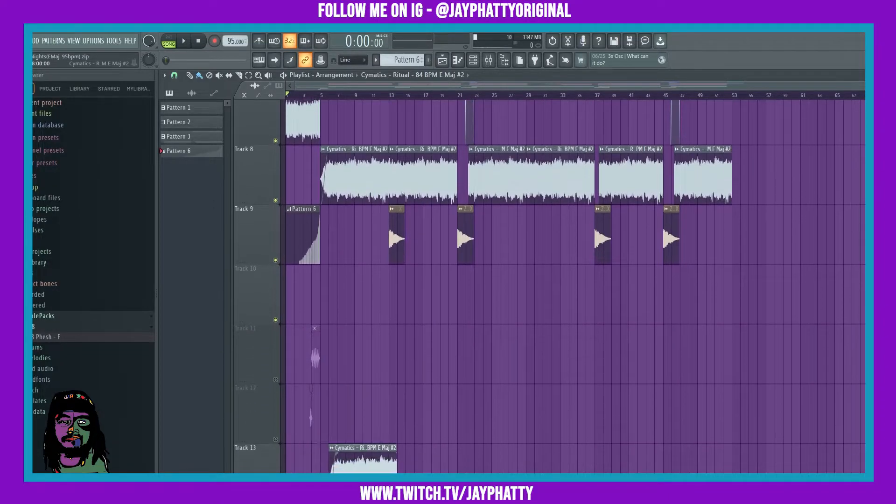
drag(636, 170, 490, 466)
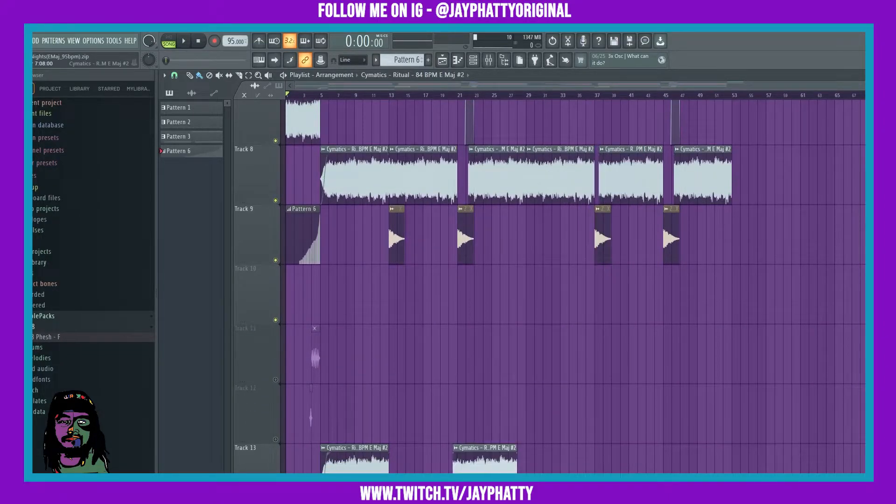
- Slice the first Track 13 clip at five points between bars 6 and 11
scroll(359, 97, up, 5)
scroll(360, 97, up, 2)
drag(366, 85, 325, 85)
scroll(359, 158, down, 5)
key(c)
click(464, 196)
click(496, 194)
click(539, 192)
click(573, 189)
click(610, 186)
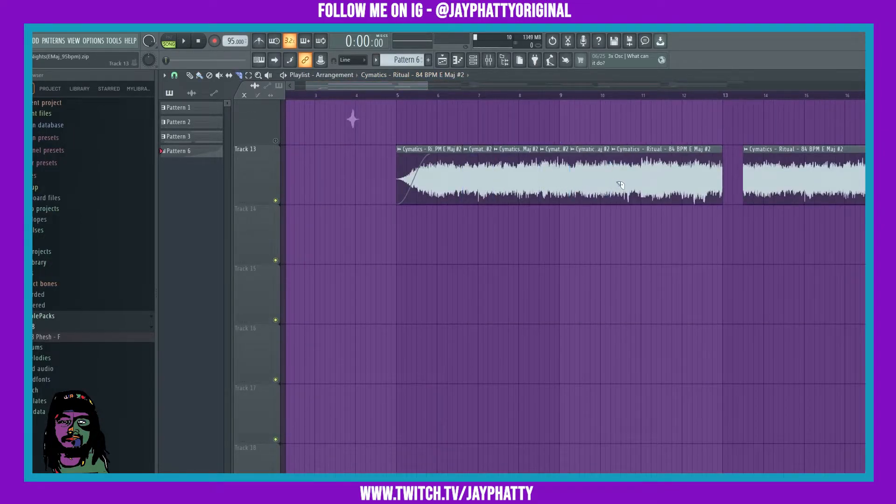
- Fade out the end of the first Track 13 slice and fade in the start of the second slice
key(p)
scroll(471, 104, up, 4)
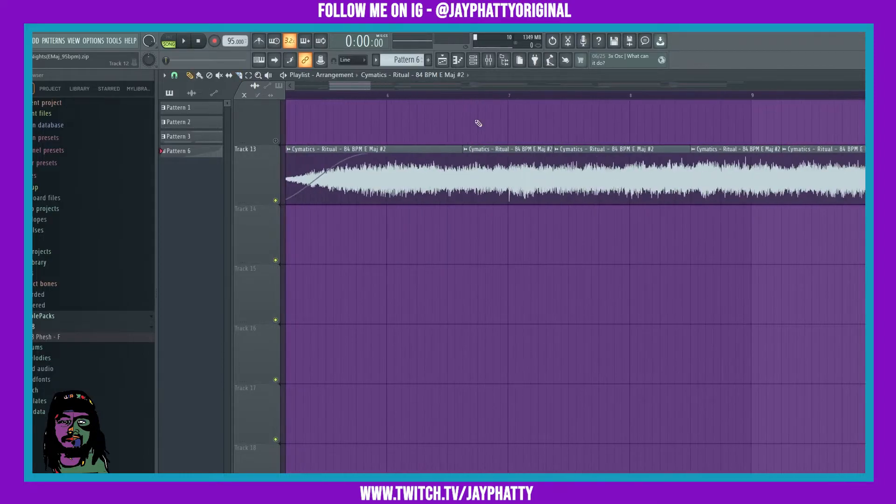
mouse_move(465, 154)
mouse_down()
mouse_move(499, 161)
mouse_move(424, 156)
mouse_up()
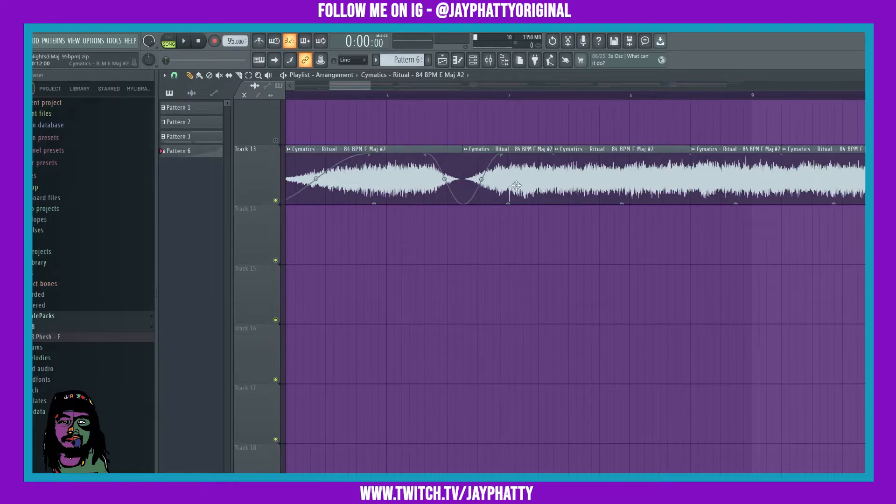
- Cut the Track 13 slices at bars 8 and 9 and move the two half-bar pieces between them to Track 15, slightly apart
drag(636, 182, 531, 290)
key(c)
mouse_move(753, 206)
mouse_down()
mouse_move(755, 175)
mouse_move(617, 296)
mouse_up()
key(p)
drag(523, 293, 498, 314)
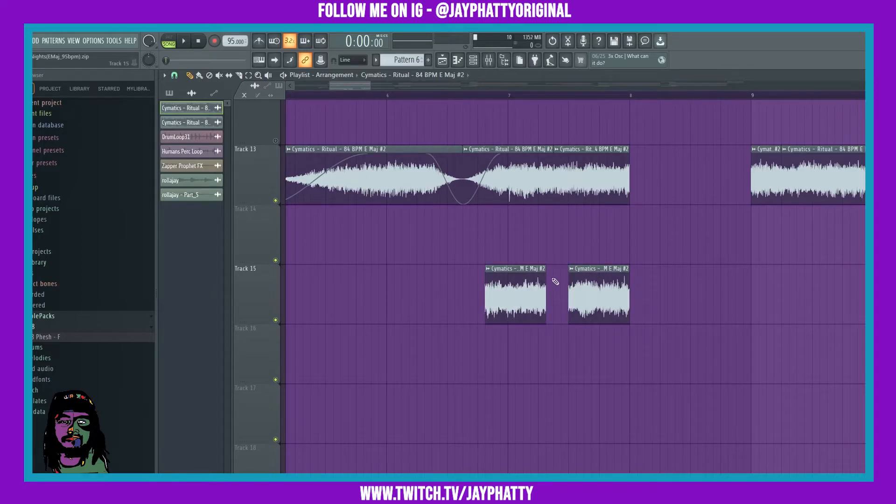
- Add a fade-out to the first Track 15 clip and try overlapping it with the second clip for a crossfade
mouse_move(555, 281)
mouse_down()
mouse_move(578, 280)
mouse_move(563, 279)
mouse_up()
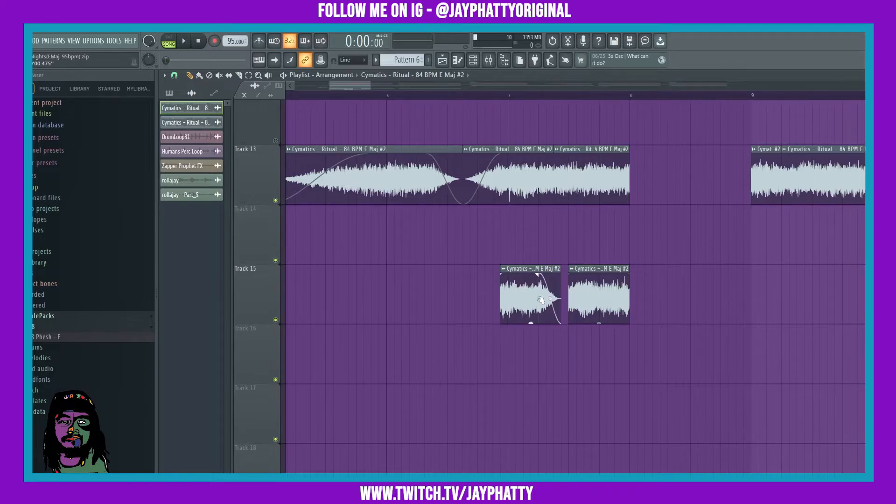
mouse_move(540, 298)
mouse_down()
mouse_move(548, 283)
mouse_move(536, 287)
mouse_up()
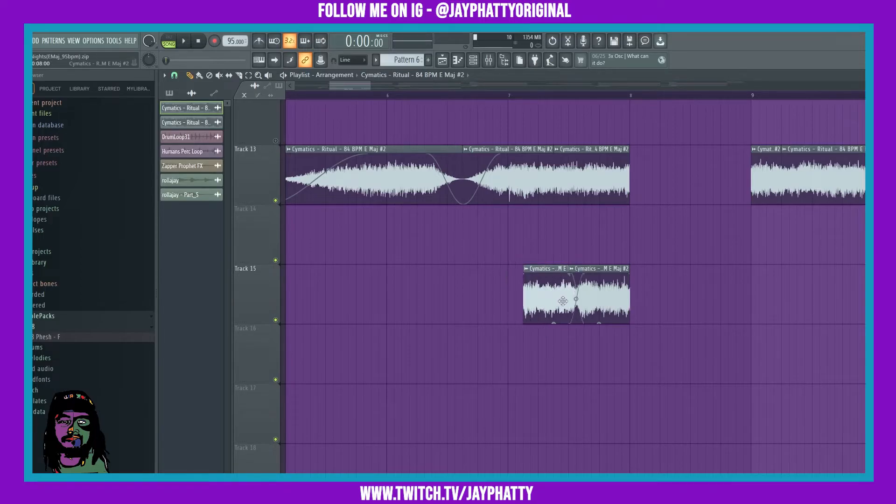
drag(587, 304, 532, 316)
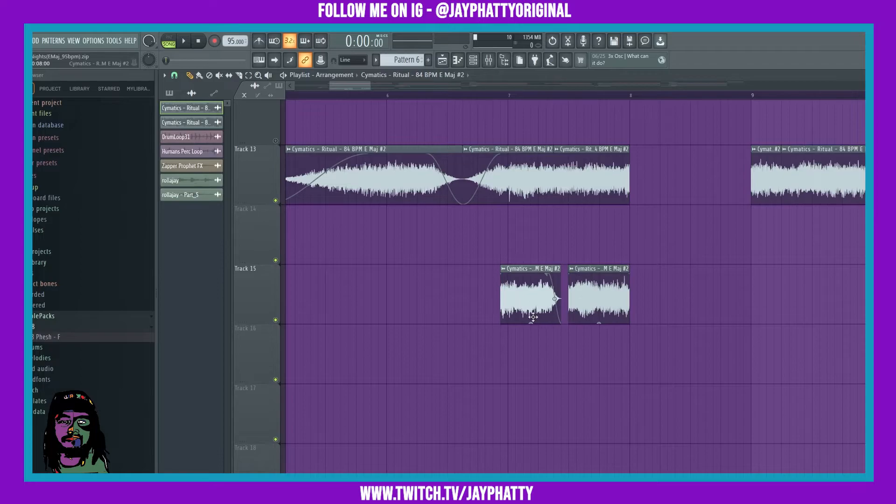
- Fade in the start of the second Track 15 clip and set the first clip, with an adjusted fade-out, flush against it
drag(570, 275, 583, 278)
drag(537, 295, 520, 287)
scroll(537, 290, right, 1)
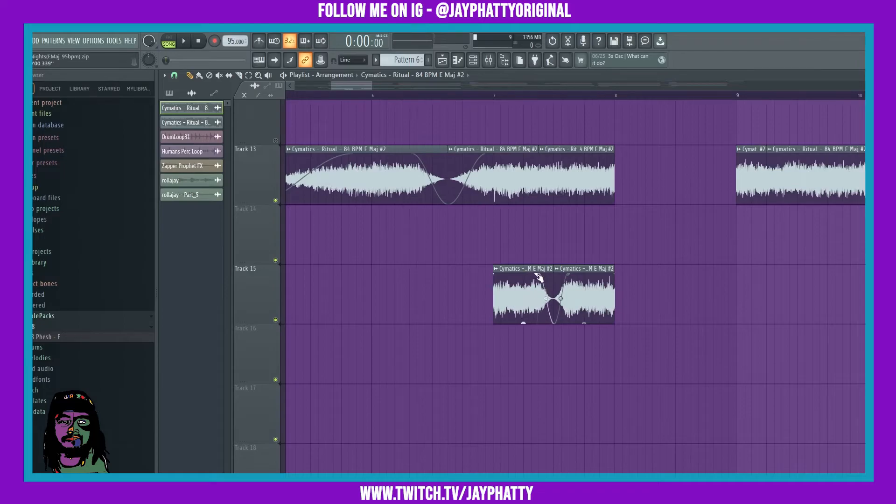
drag(533, 275, 536, 279)
- Turn off the fade preview in the playlist's audio clips
click(165, 76)
mouse_move(186, 105)
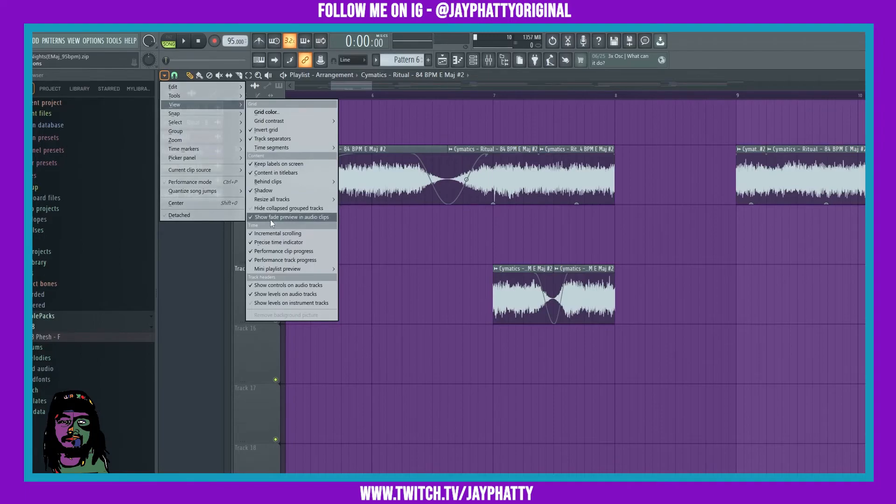
click(310, 218)
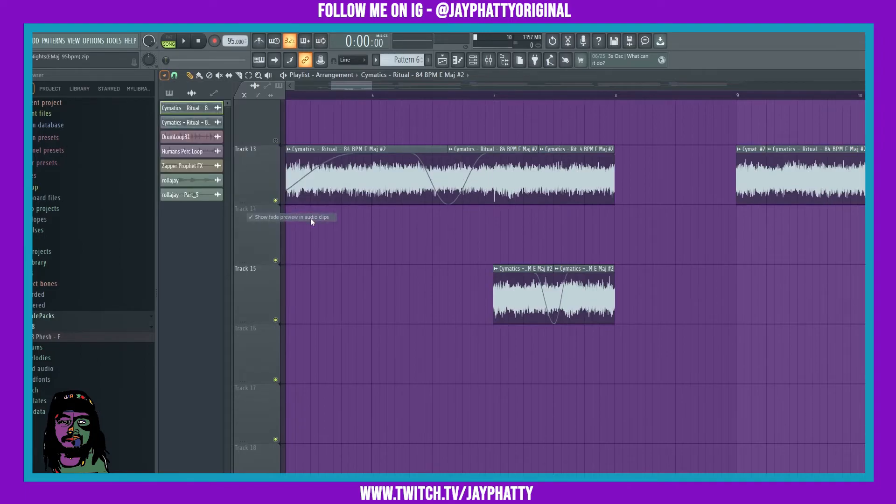
mouse_move(509, 292)
mouse_down()
mouse_move(501, 292)
mouse_move(526, 276)
mouse_move(532, 292)
mouse_move(522, 292)
mouse_up()
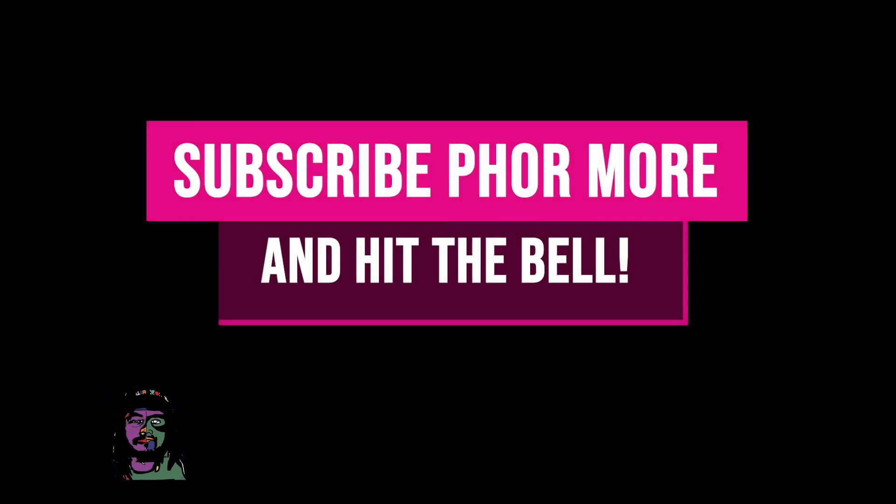